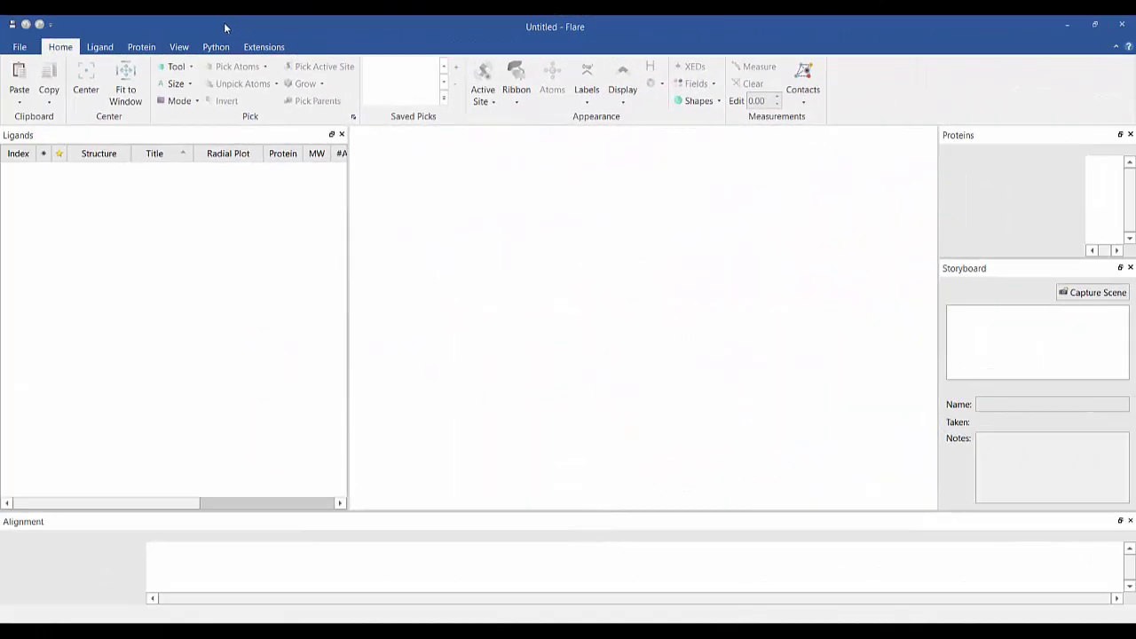
Download PDB entry 4zly and open it with rule-based protonation.
{"action": "left_click", "coordinate": [20, 46]}
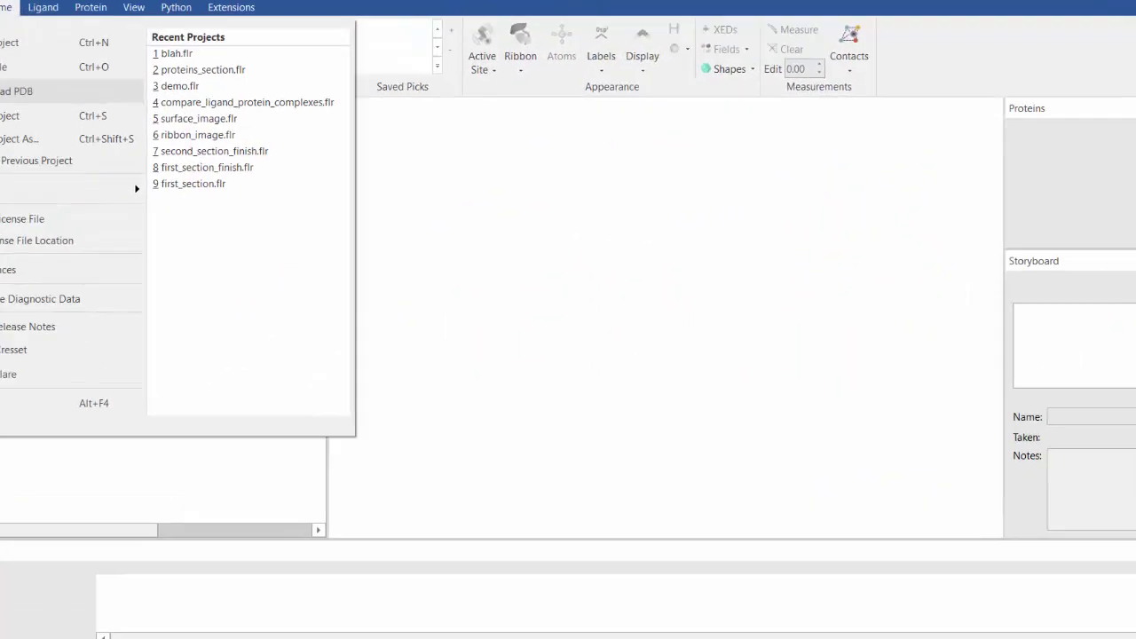
{"action": "left_click", "coordinate": [18, 91]}
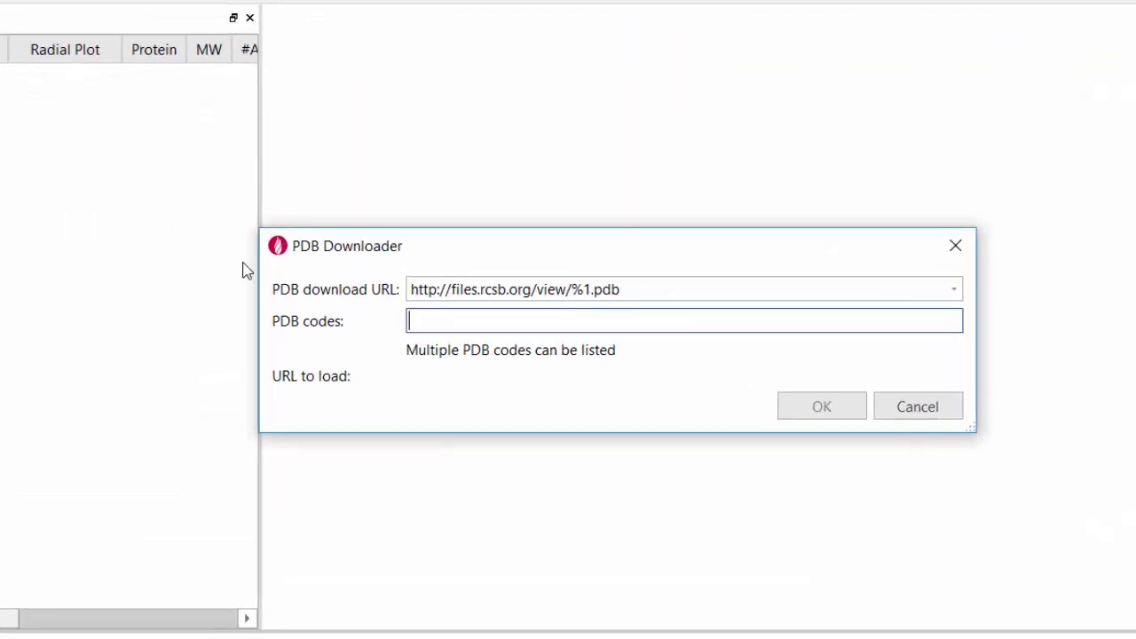
{"action": "type", "text": "4zly"}
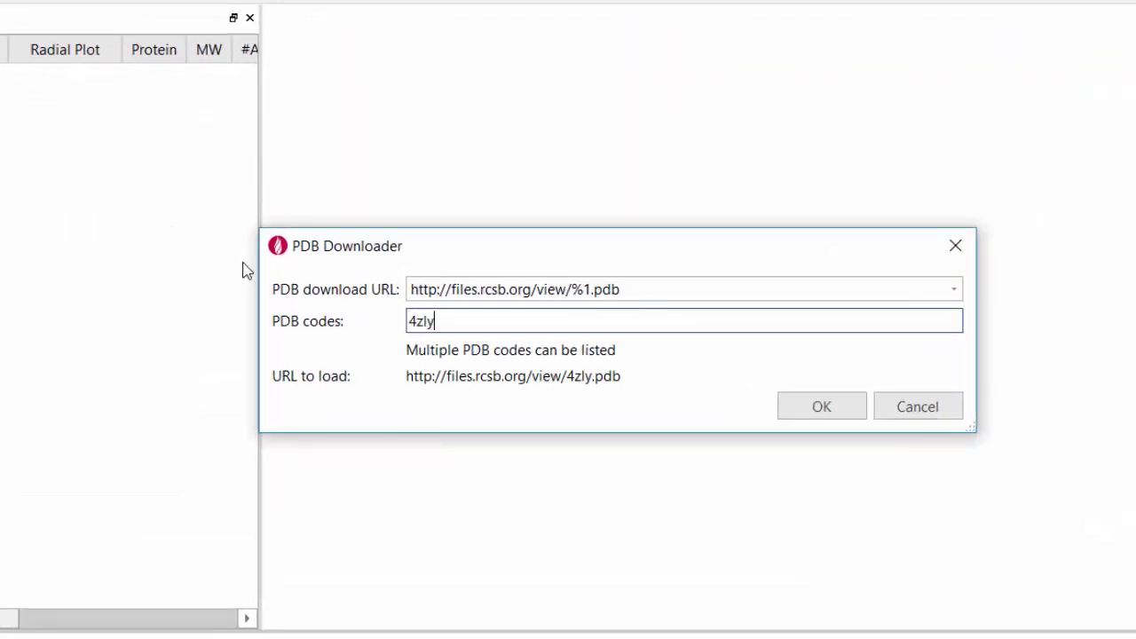
{"action": "left_click", "coordinate": [801, 414]}
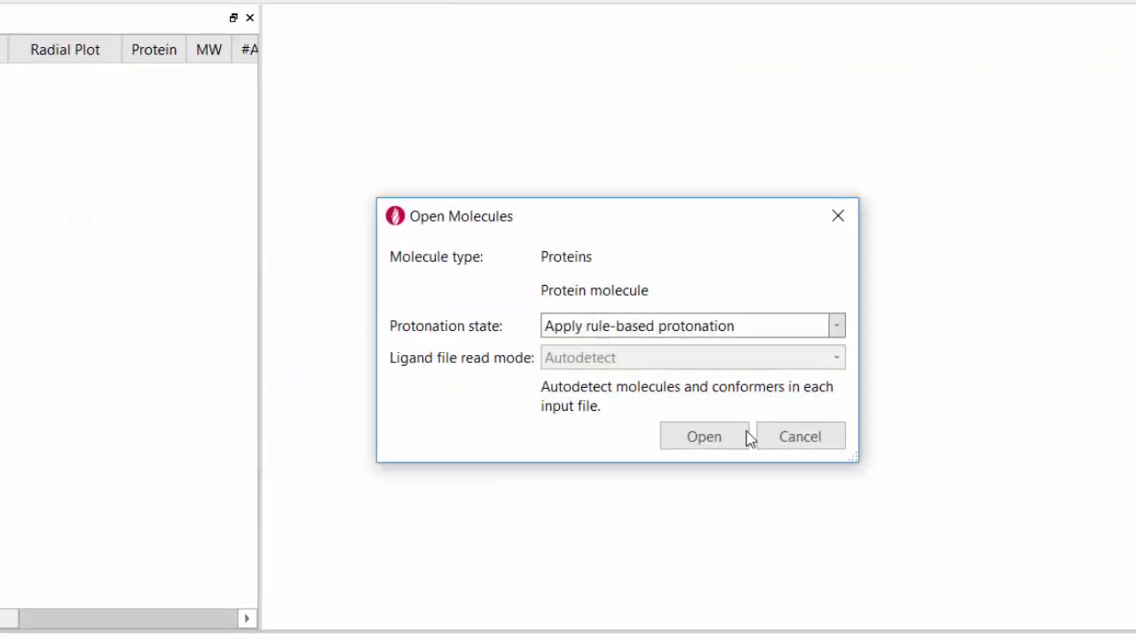
{"action": "left_click", "coordinate": [744, 439]}
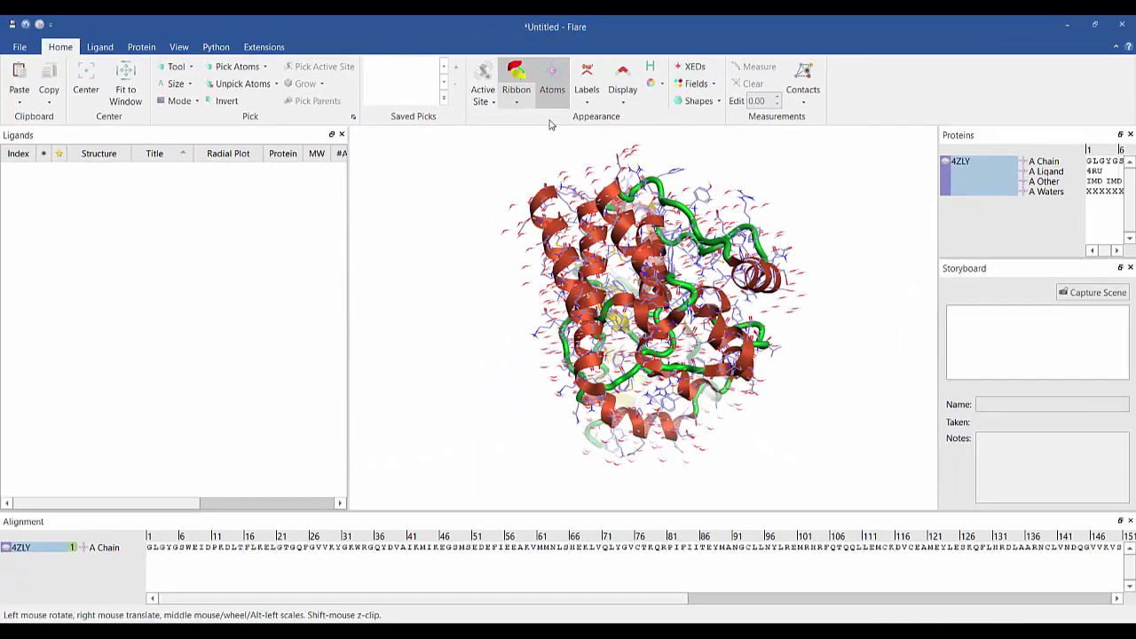
Hide the ribbon, add ligand A 4RU 705 to the Ligands table, and widen its Structure column.
{"action": "left_click", "coordinate": [518, 85]}
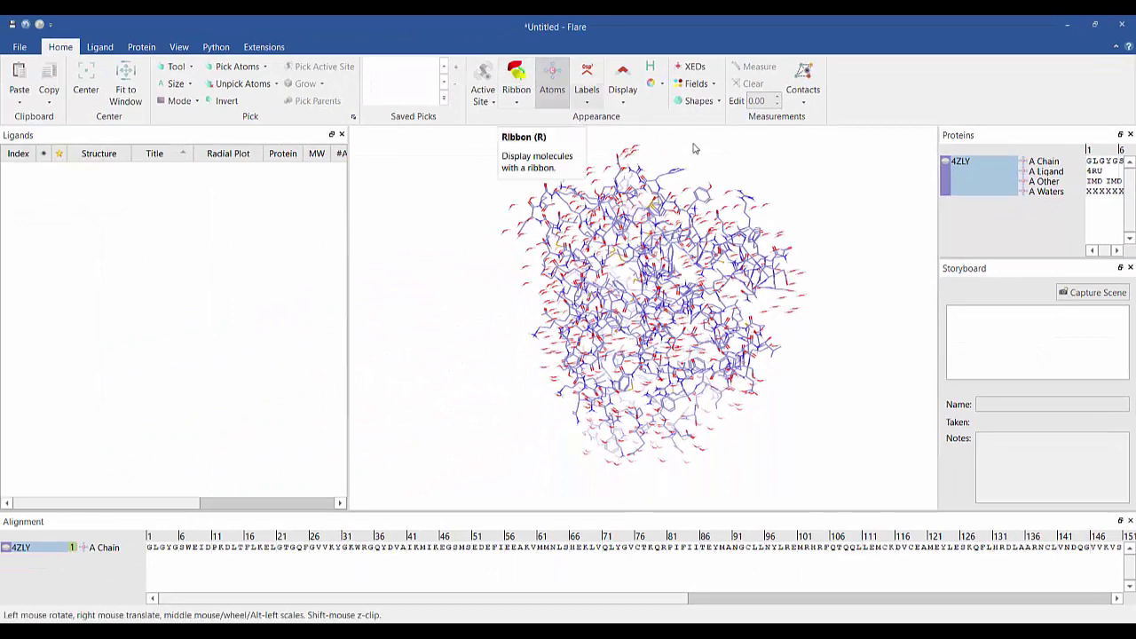
{"action": "left_click_drag", "start_coordinate": [1046, 175], "coordinate": [182, 223]}
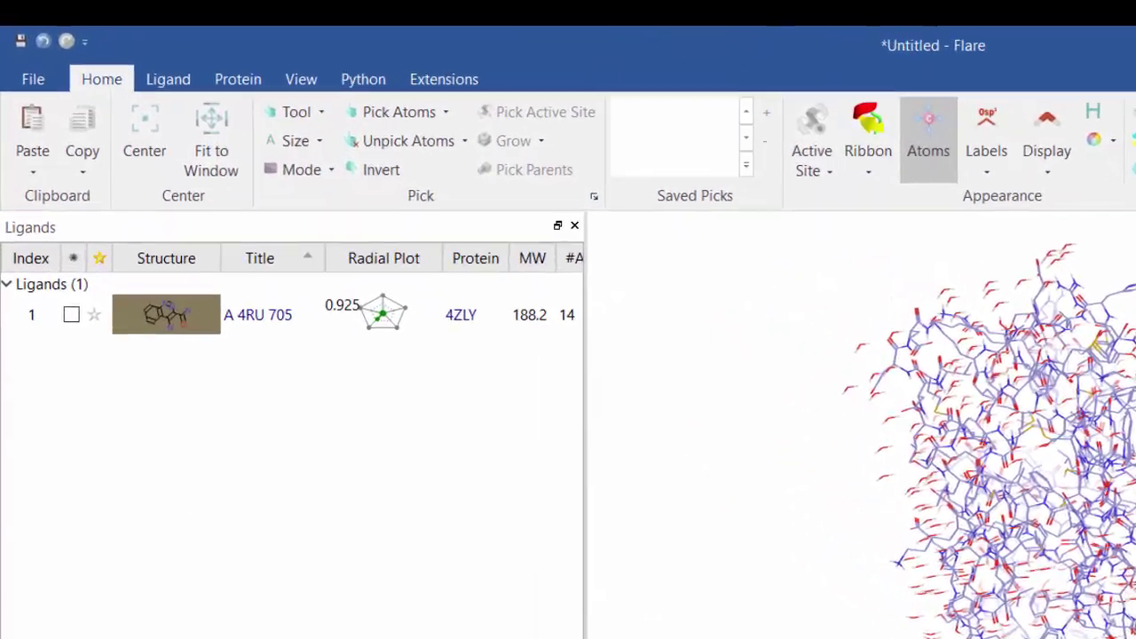
{"action": "left_click_drag", "start_coordinate": [106, 504], "coordinate": [169, 503]}
{"action": "scroll", "coordinate": [316, 313], "scroll_direction": "right", "scroll_amount": 3}
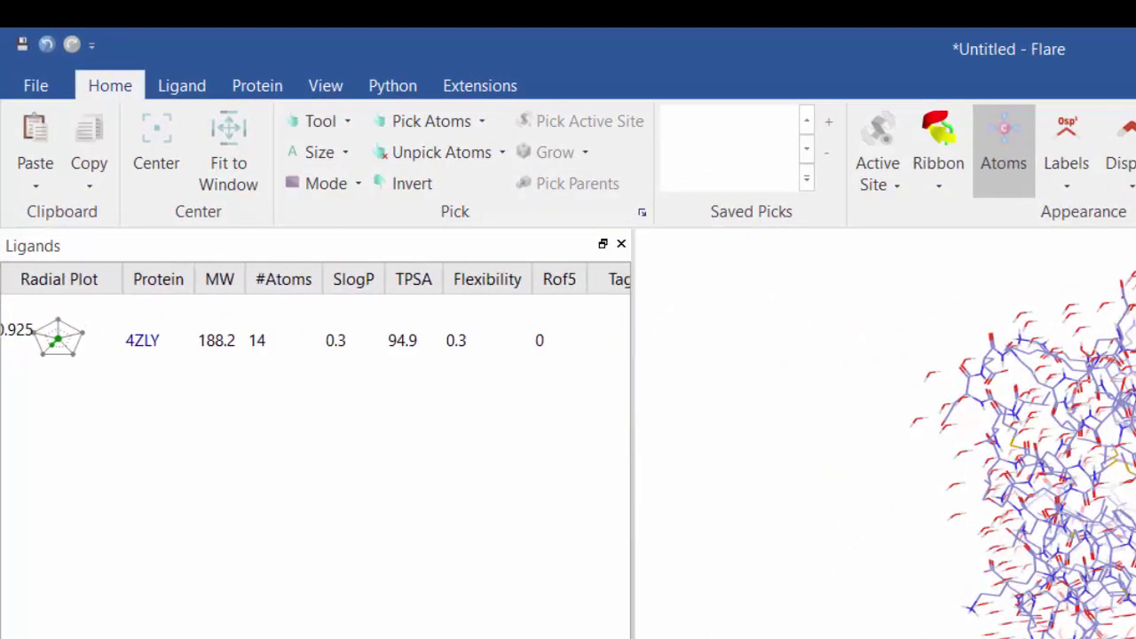
{"action": "scroll", "coordinate": [316, 340], "scroll_direction": "left", "scroll_amount": 5}
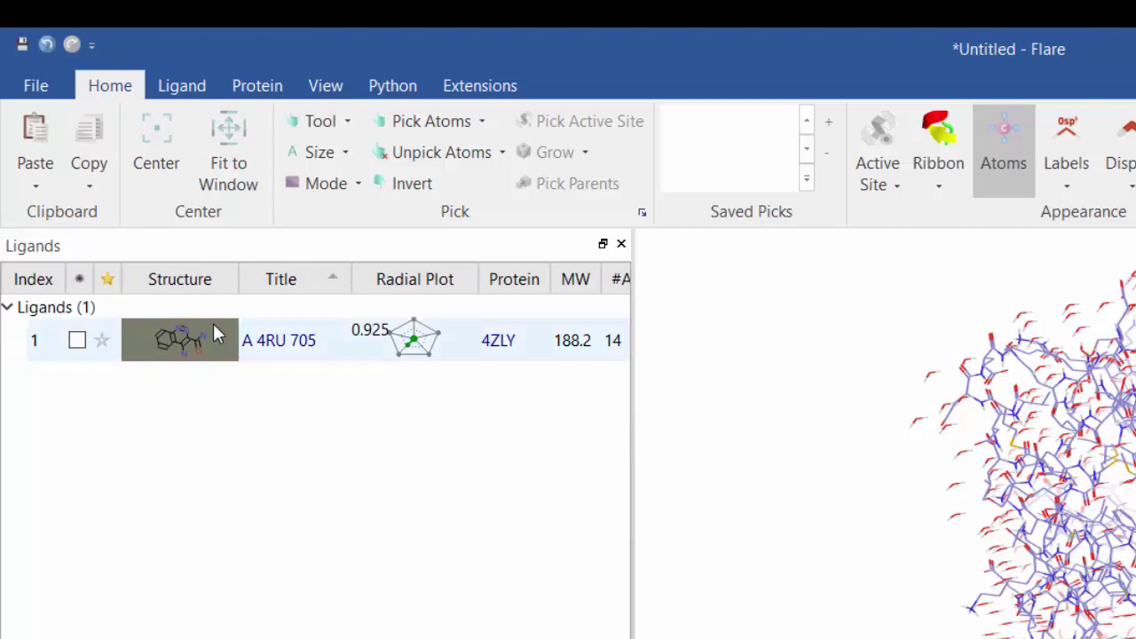
{"action": "left_click_drag", "start_coordinate": [237, 272], "coordinate": [299, 328]}
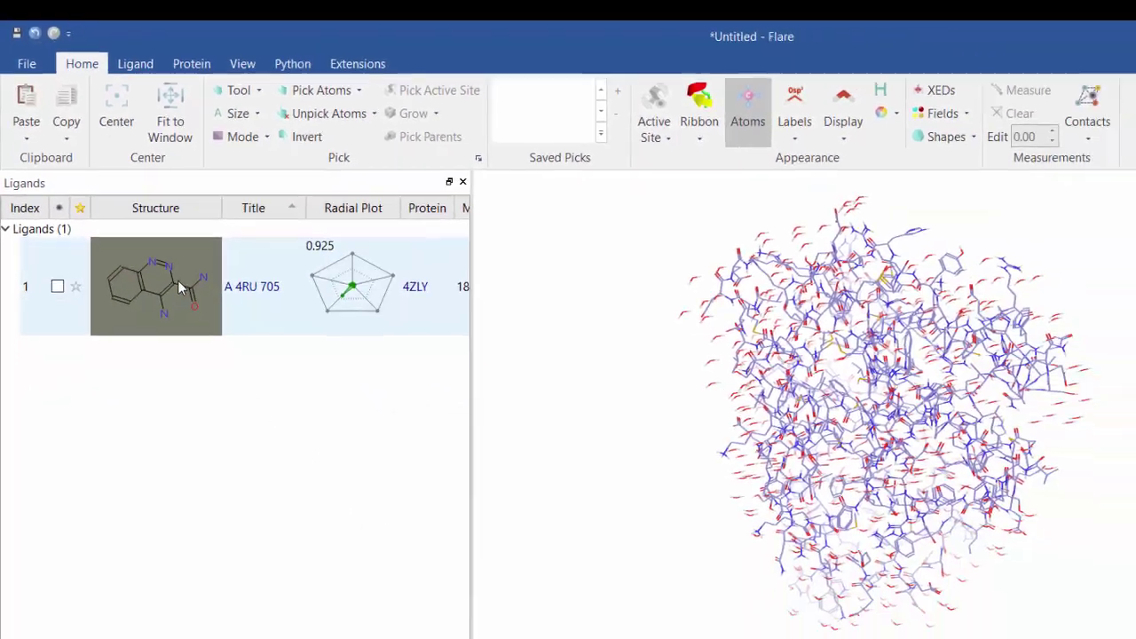
Select and centre on the 4RU ligand, turn on Contacts, then hide the 4ZLY protein atoms.
{"action": "left_click", "coordinate": [322, 386]}
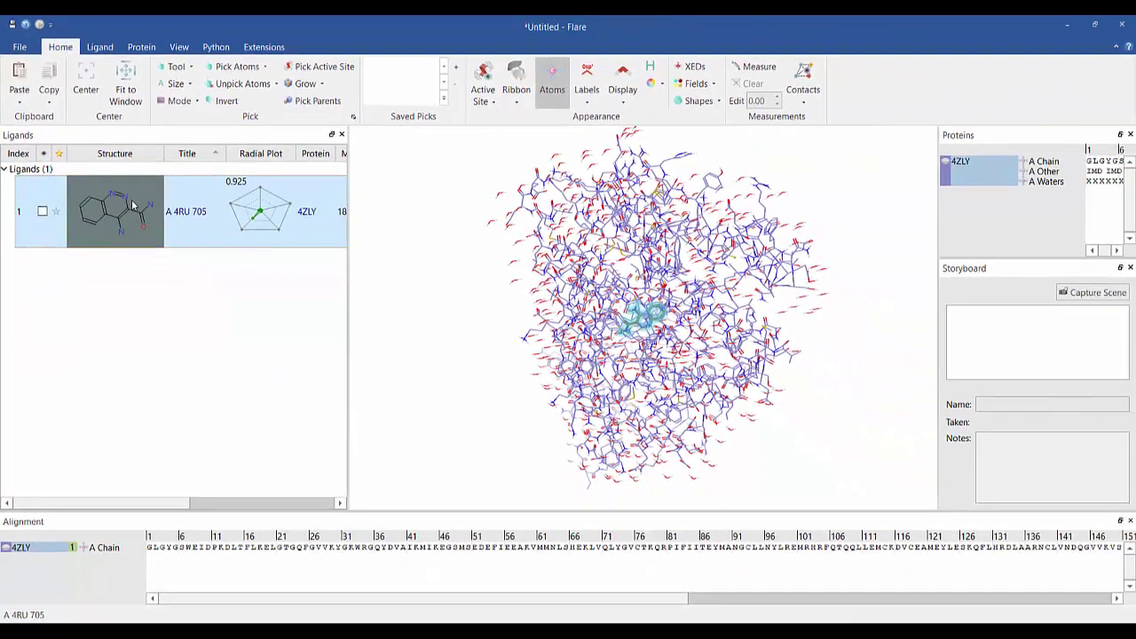
{"action": "left_click", "coordinate": [86, 87]}
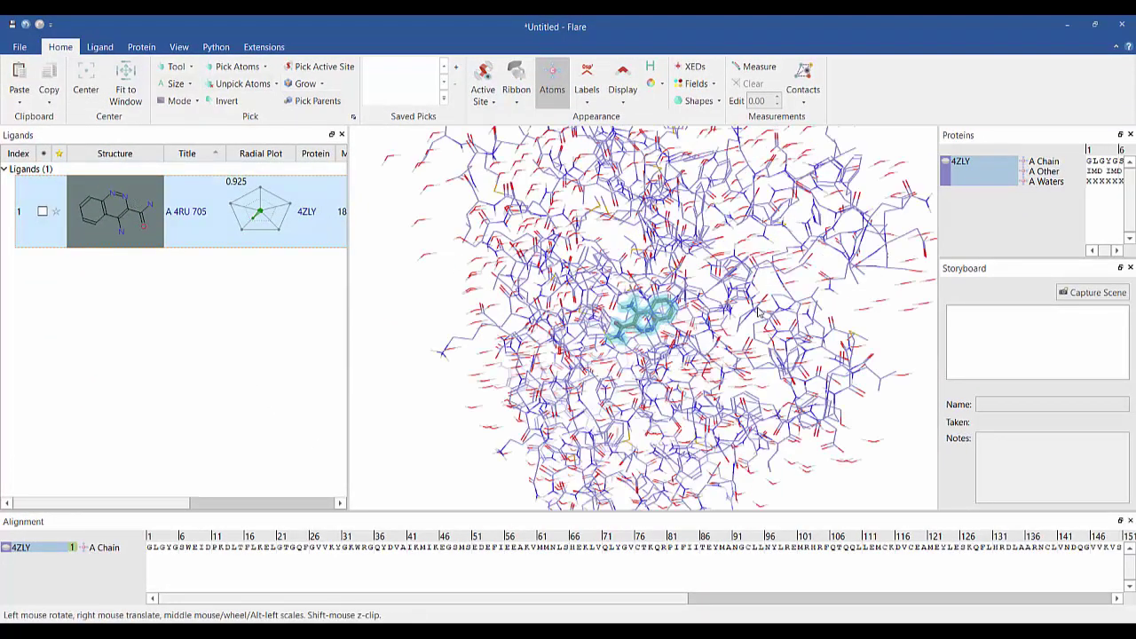
{"action": "left_click", "coordinate": [803, 82]}
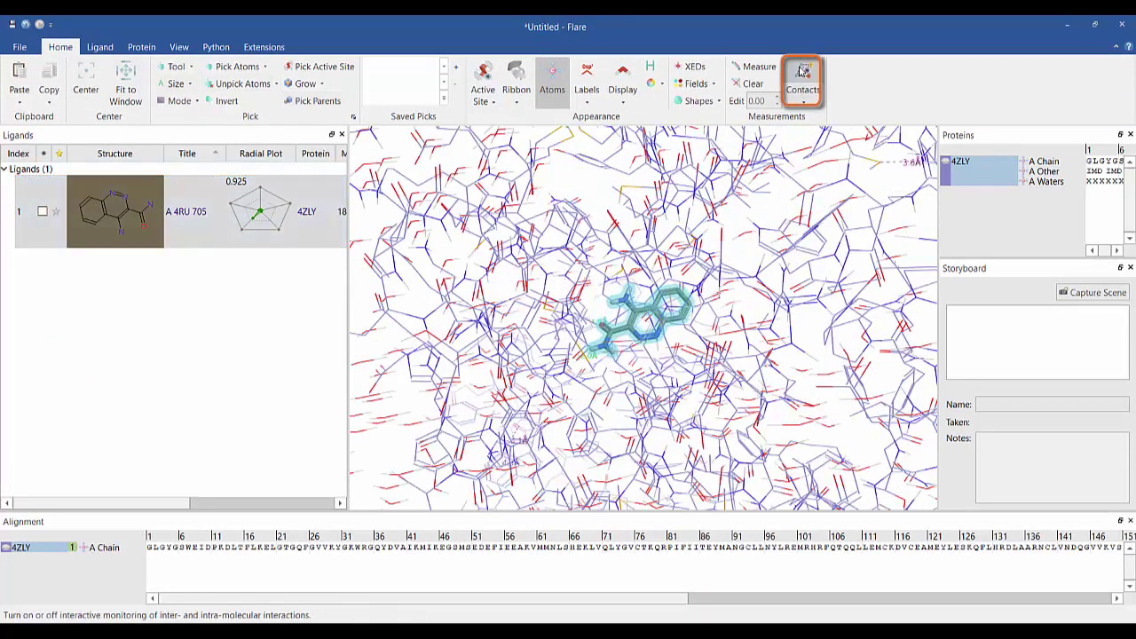
{"action": "left_click_drag", "start_coordinate": [744, 265], "coordinate": [748, 325]}
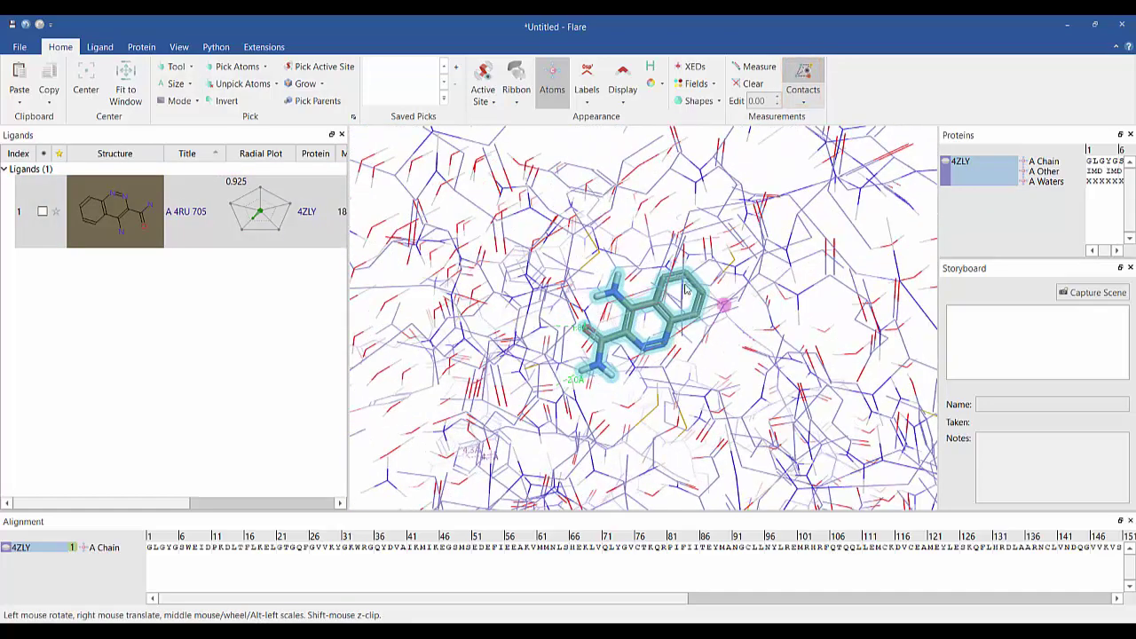
{"action": "left_click", "coordinate": [352, 116]}
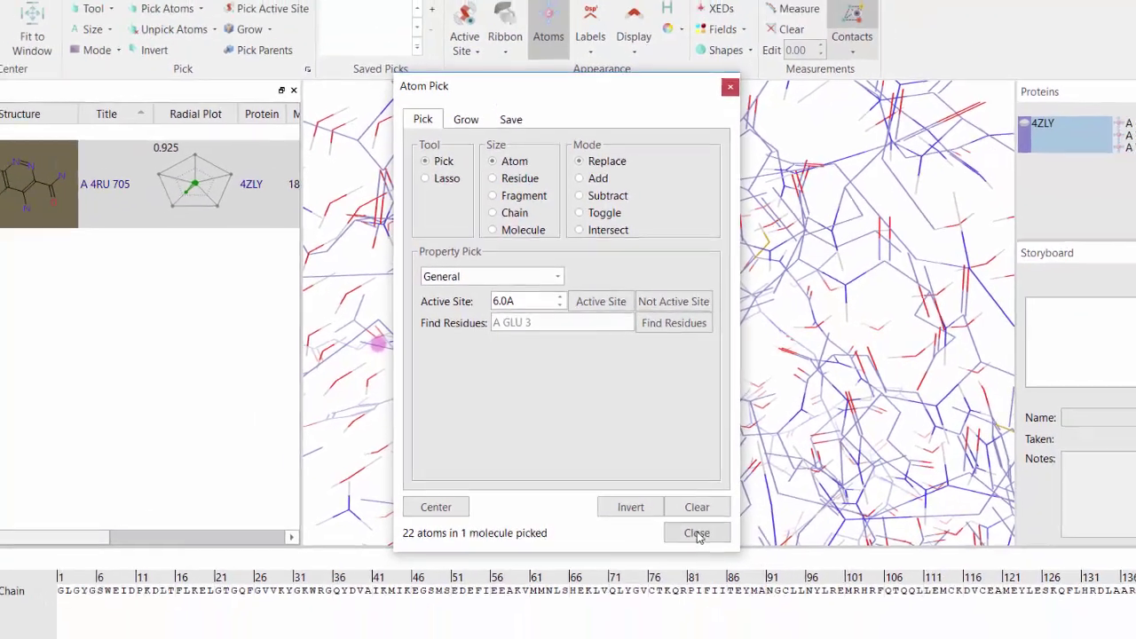
{"action": "left_click", "coordinate": [719, 566]}
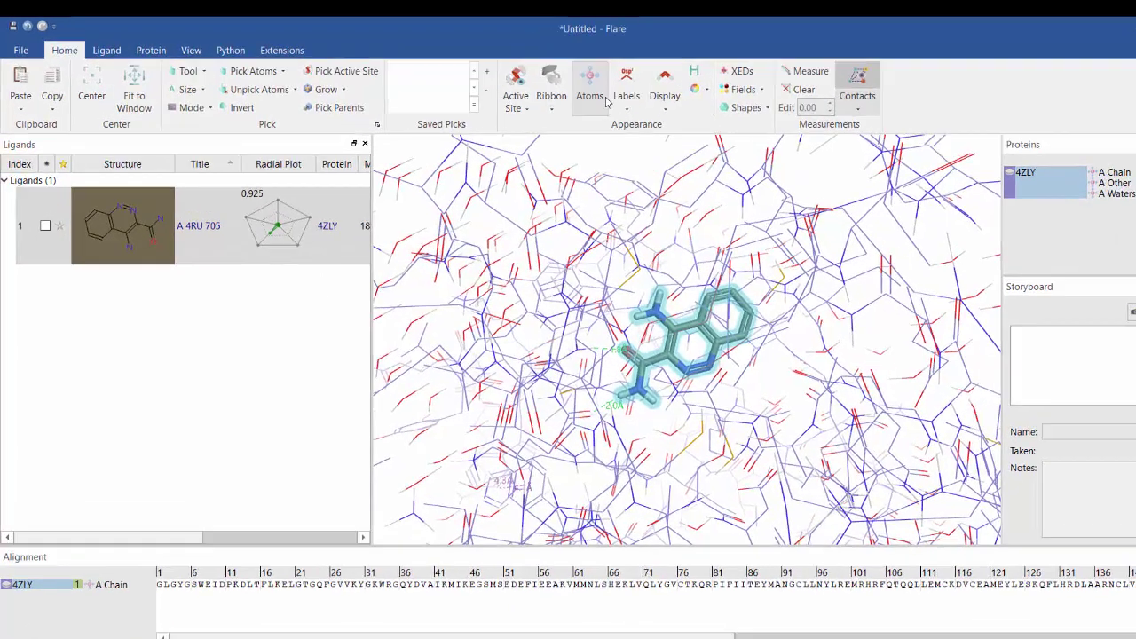
{"action": "left_click", "coordinate": [604, 99]}
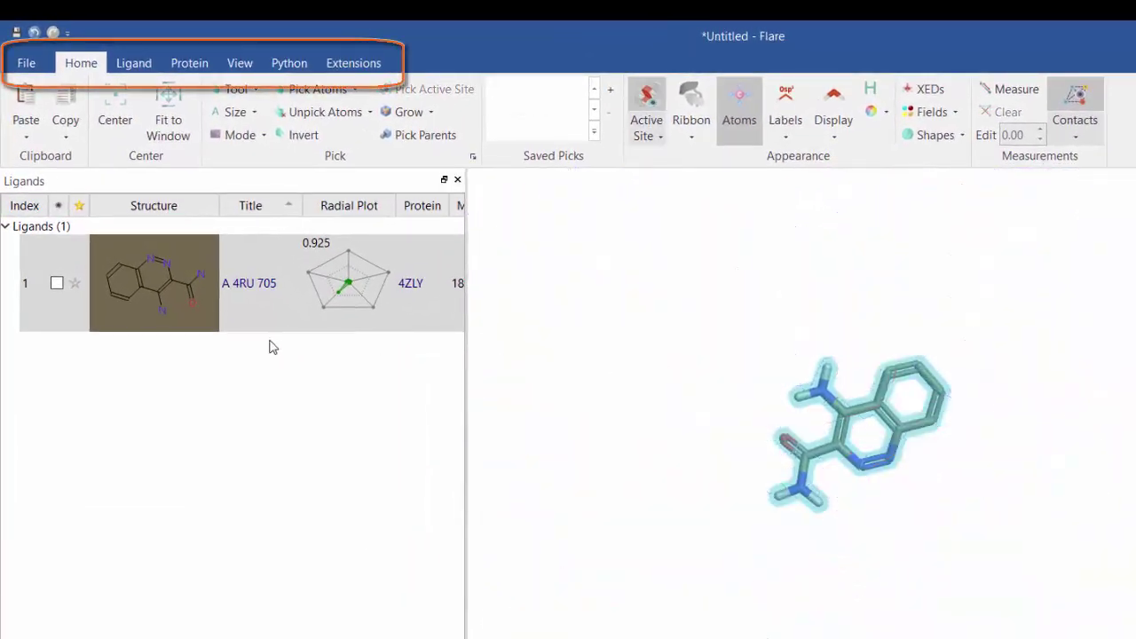
{"action": "left_click", "coordinate": [133, 64]}
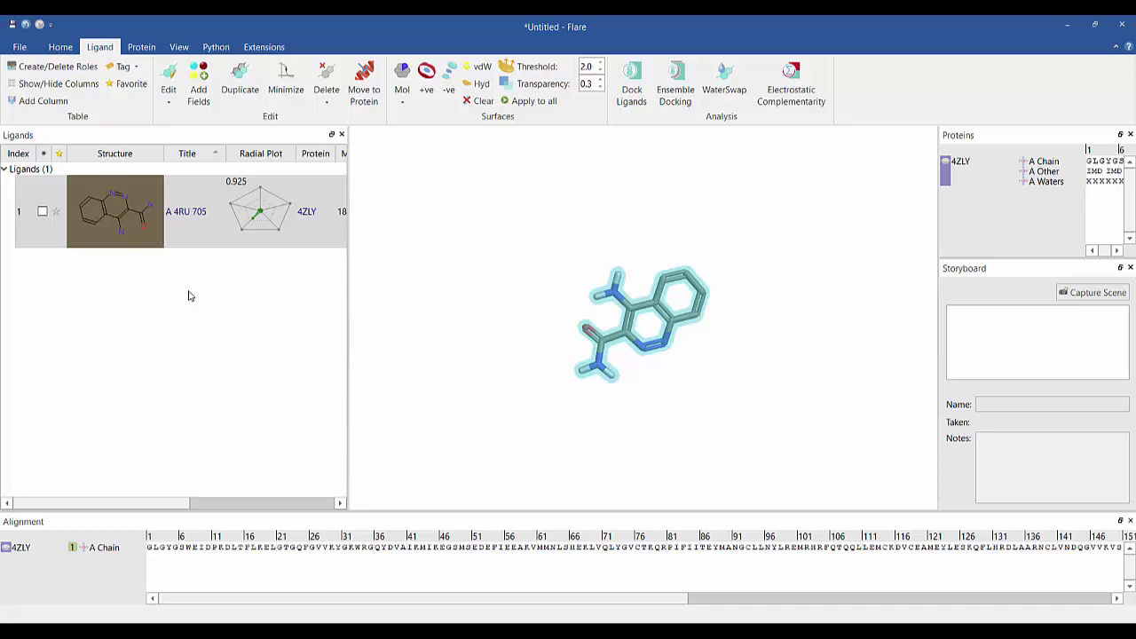
{"action": "left_click", "coordinate": [427, 80]}
{"action": "left_click", "coordinate": [450, 81]}
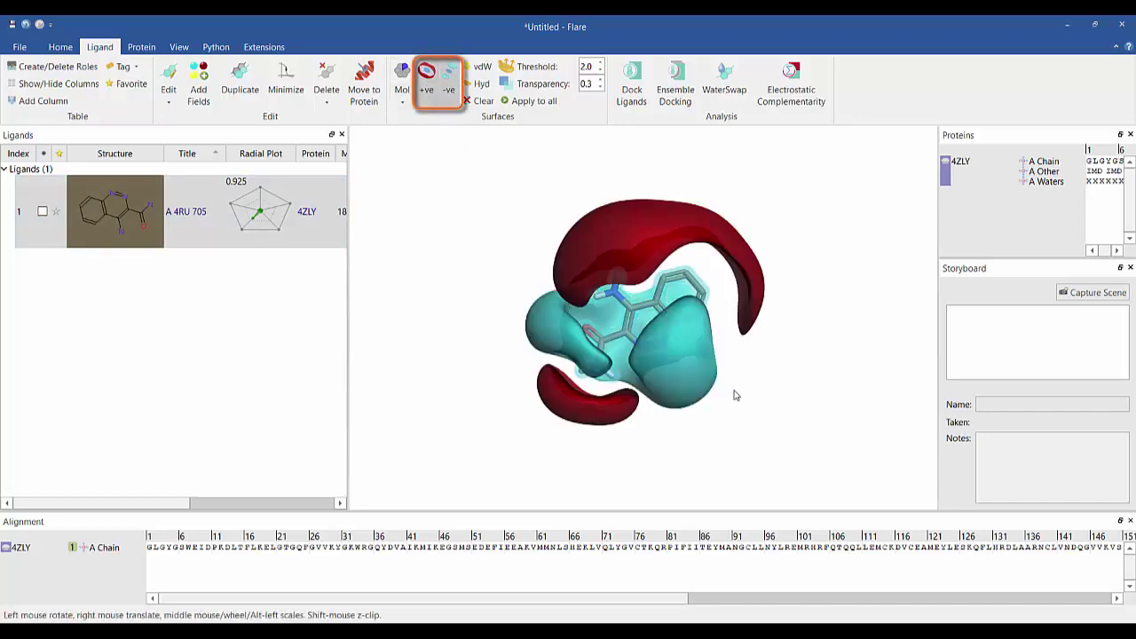
{"action": "mouse_move", "coordinate": [811, 408]}
{"action": "left_mouse_down"}
{"action": "mouse_move", "coordinate": [842, 386]}
{"action": "mouse_move", "coordinate": [802, 413]}
{"action": "left_mouse_up"}
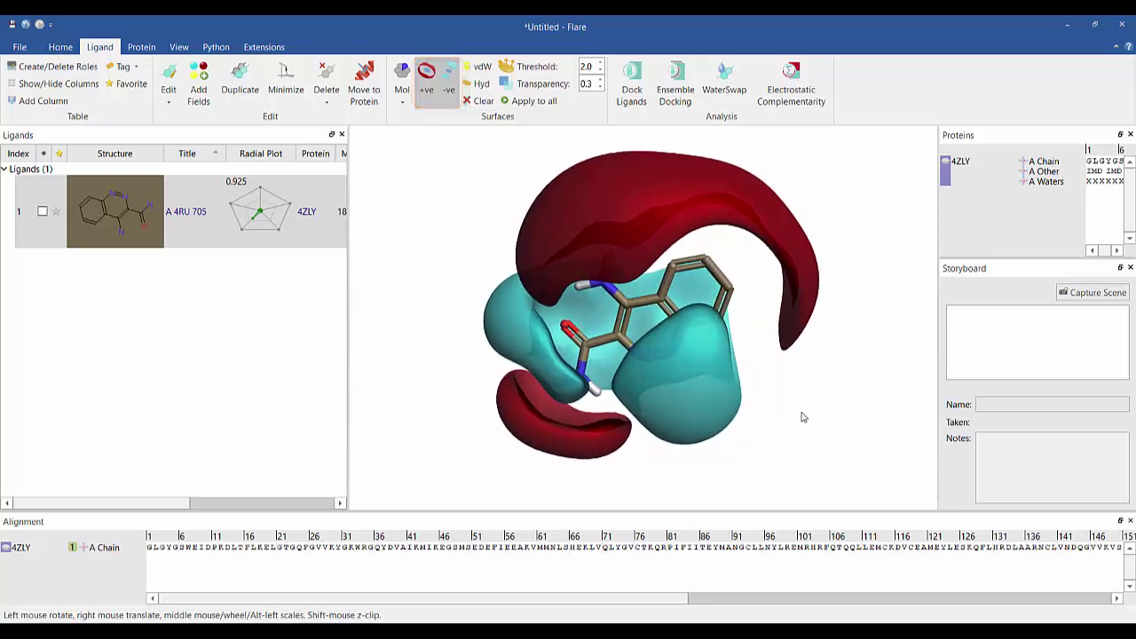
{"action": "left_click", "coordinate": [449, 85]}
{"action": "left_click", "coordinate": [427, 92]}
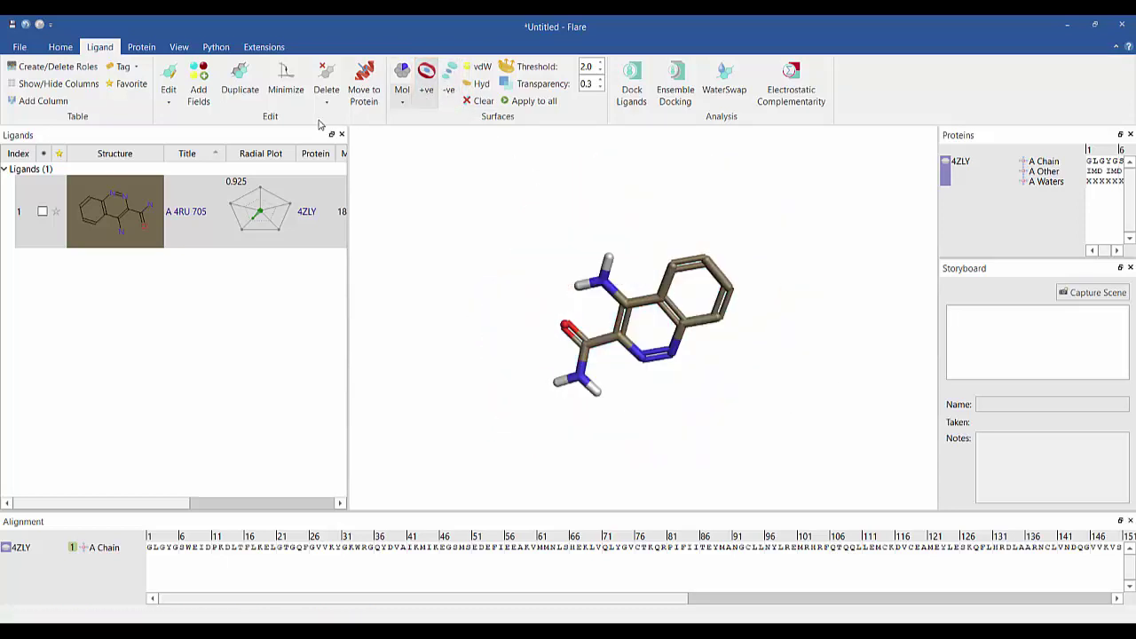
Edit a copy of the 4RU ligand with a Cl on the benzene ring, minimize, and save it.
{"action": "left_click", "coordinate": [170, 102]}
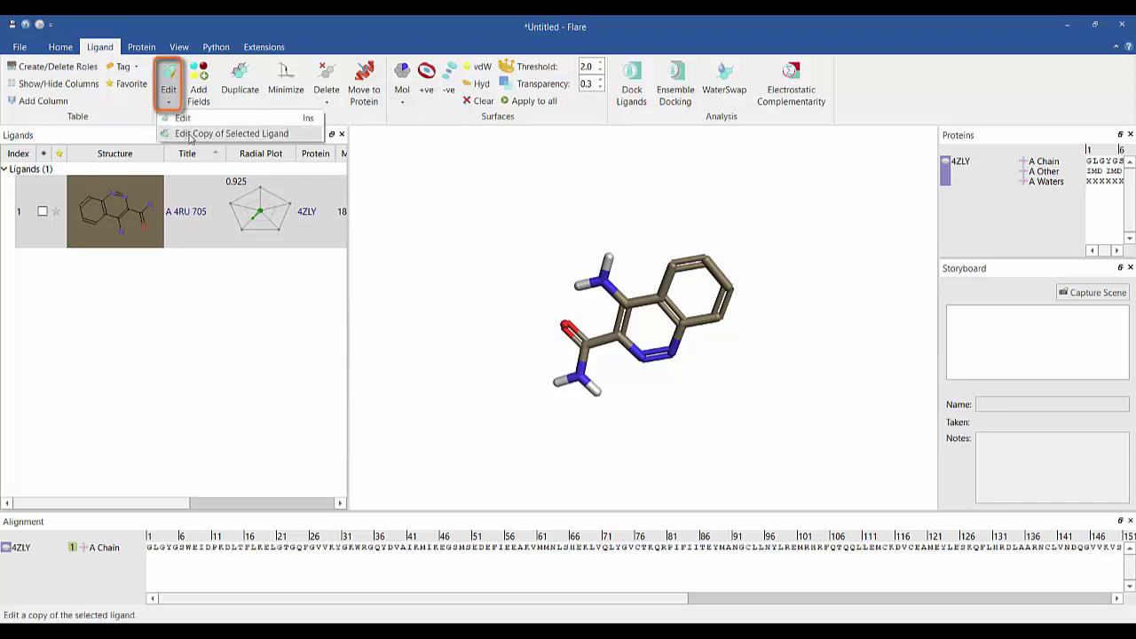
{"action": "left_click", "coordinate": [189, 135]}
{"action": "left_click_drag", "start_coordinate": [423, 292], "coordinate": [438, 364]}
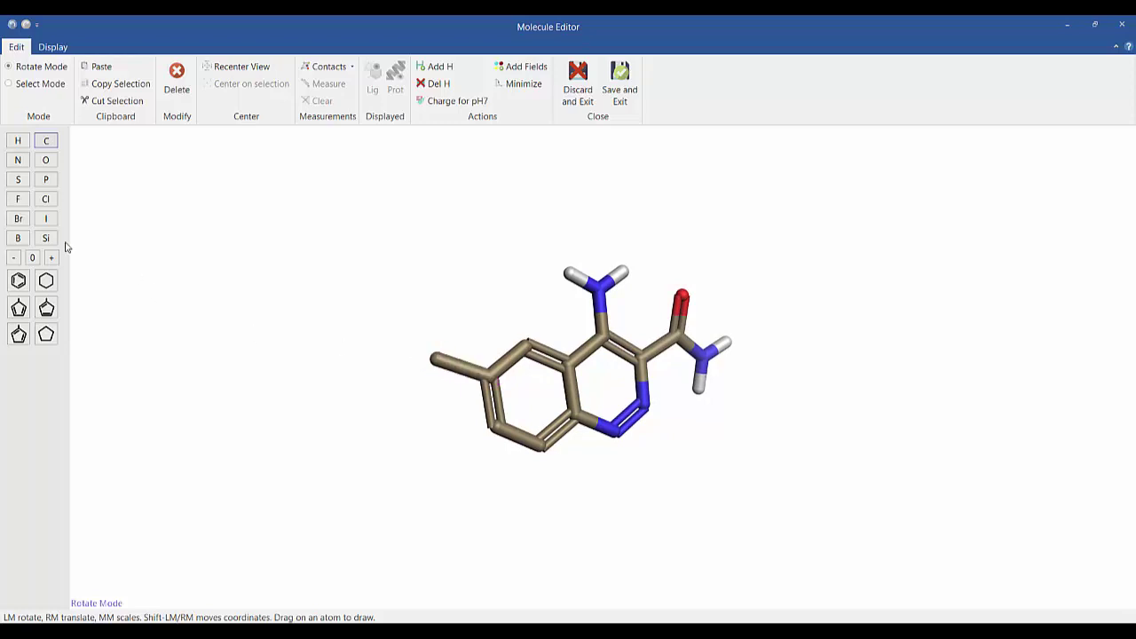
{"action": "left_click", "coordinate": [45, 199]}
{"action": "left_click", "coordinate": [436, 359]}
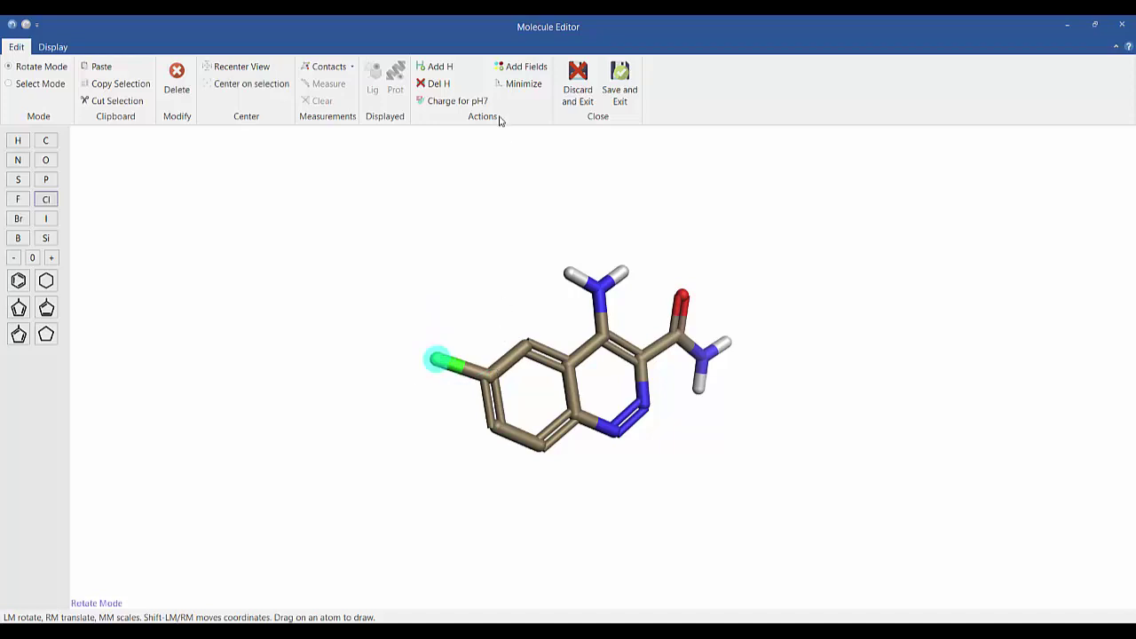
{"action": "left_click", "coordinate": [515, 83]}
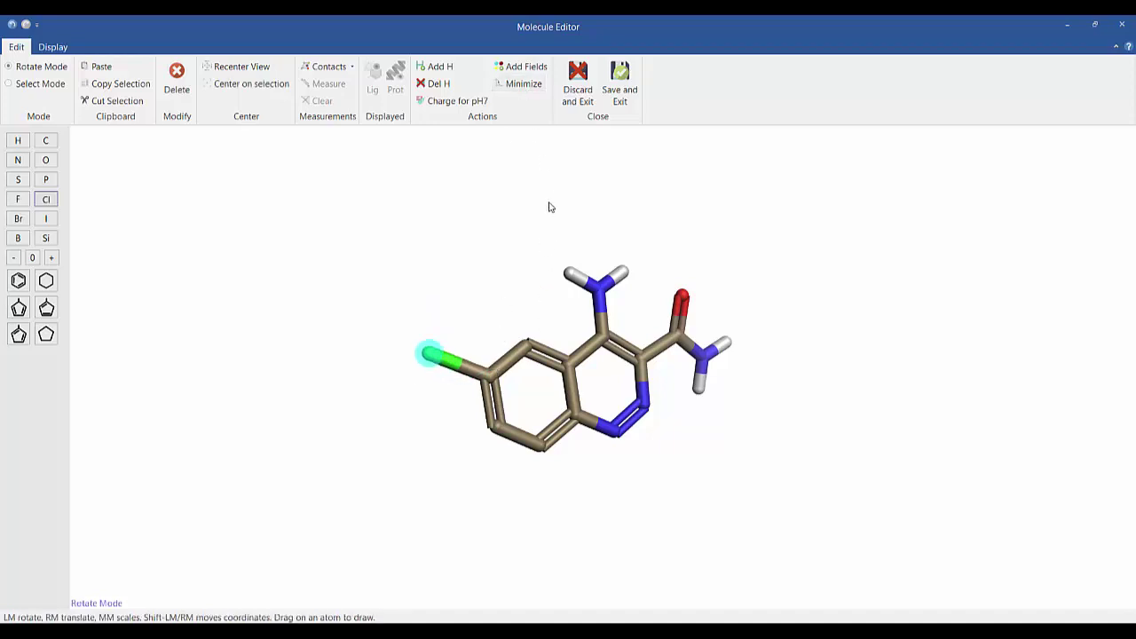
{"action": "left_click", "coordinate": [618, 92]}
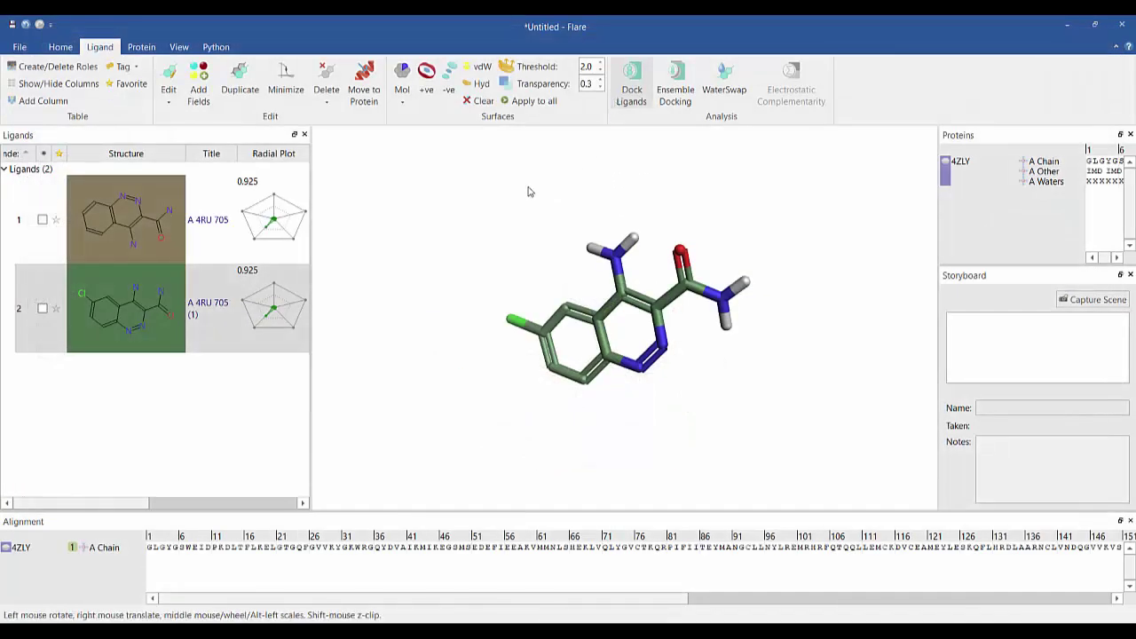
Show electrostatics-coloured molecular surfaces on both ligands and capture the view as a Storyboard scene.
{"action": "left_click", "coordinate": [145, 246], "text": "shift"}
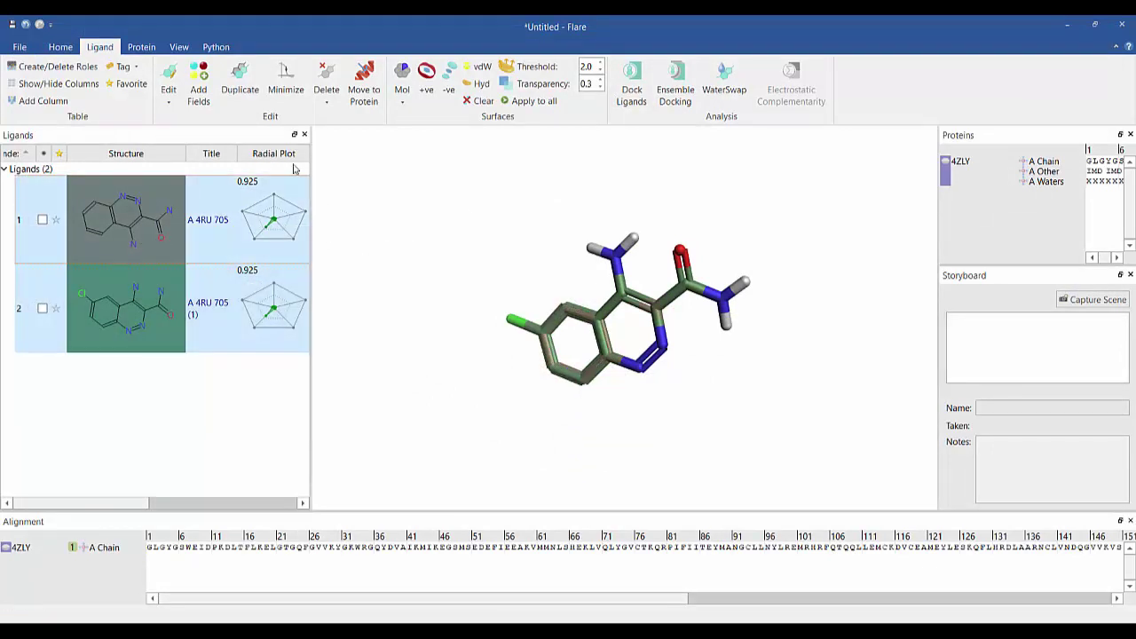
{"action": "left_click", "coordinate": [404, 103]}
{"action": "left_click", "coordinate": [432, 155]}
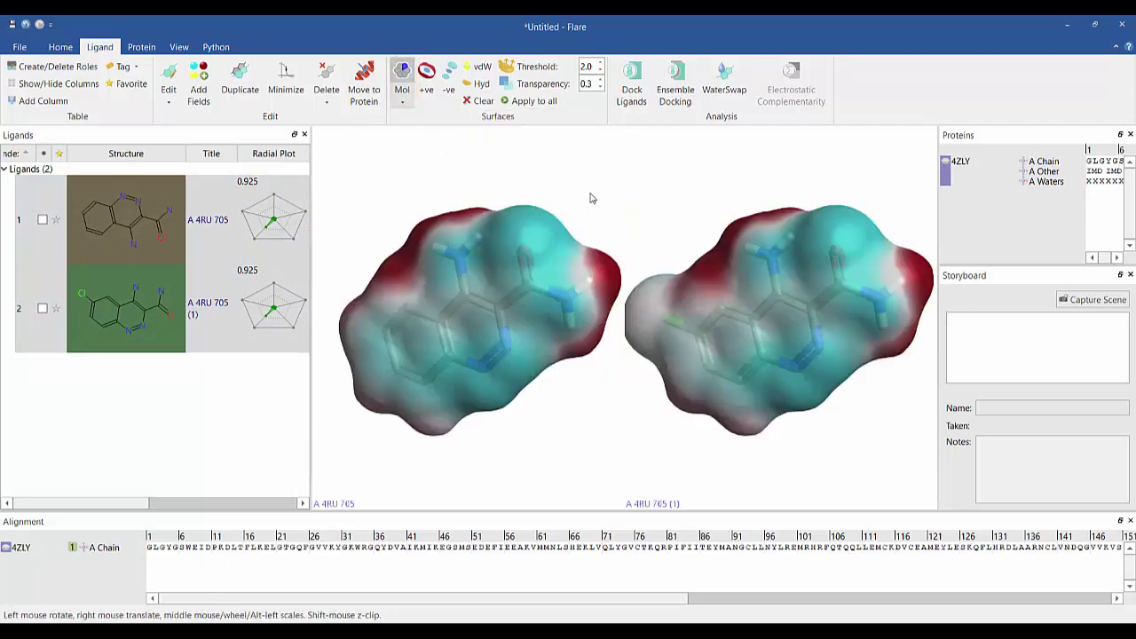
{"action": "mouse_move", "coordinate": [595, 197]}
{"action": "left_mouse_down"}
{"action": "mouse_move", "coordinate": [616, 175]}
{"action": "mouse_move", "coordinate": [652, 175]}
{"action": "mouse_move", "coordinate": [637, 189]}
{"action": "mouse_move", "coordinate": [573, 198]}
{"action": "mouse_move", "coordinate": [591, 203]}
{"action": "left_mouse_up"}
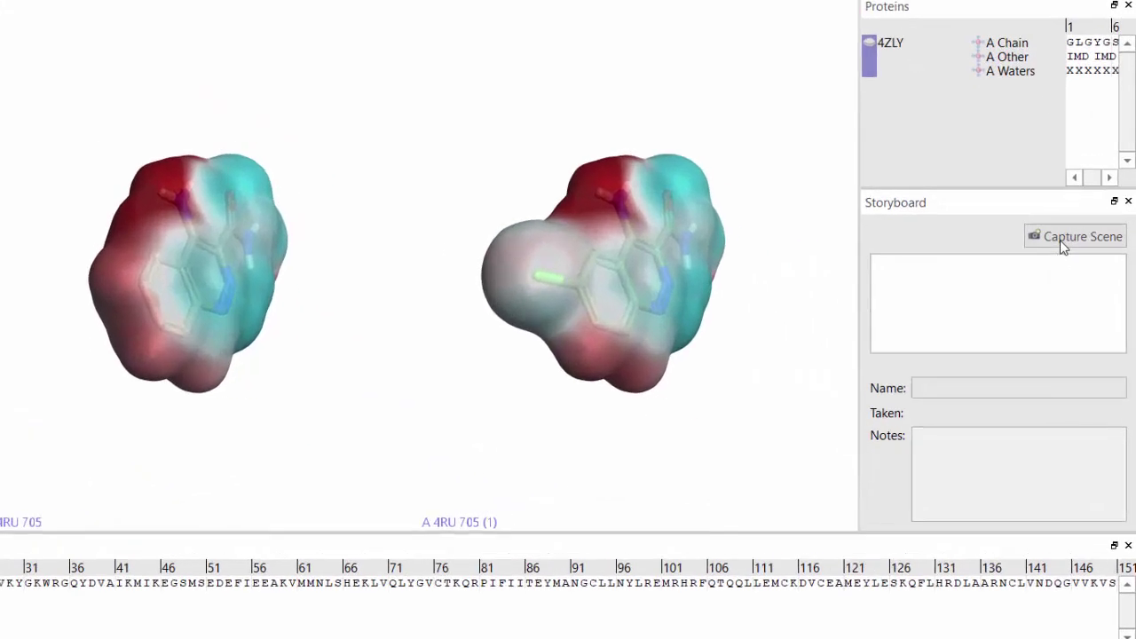
{"action": "left_click", "coordinate": [1084, 301]}
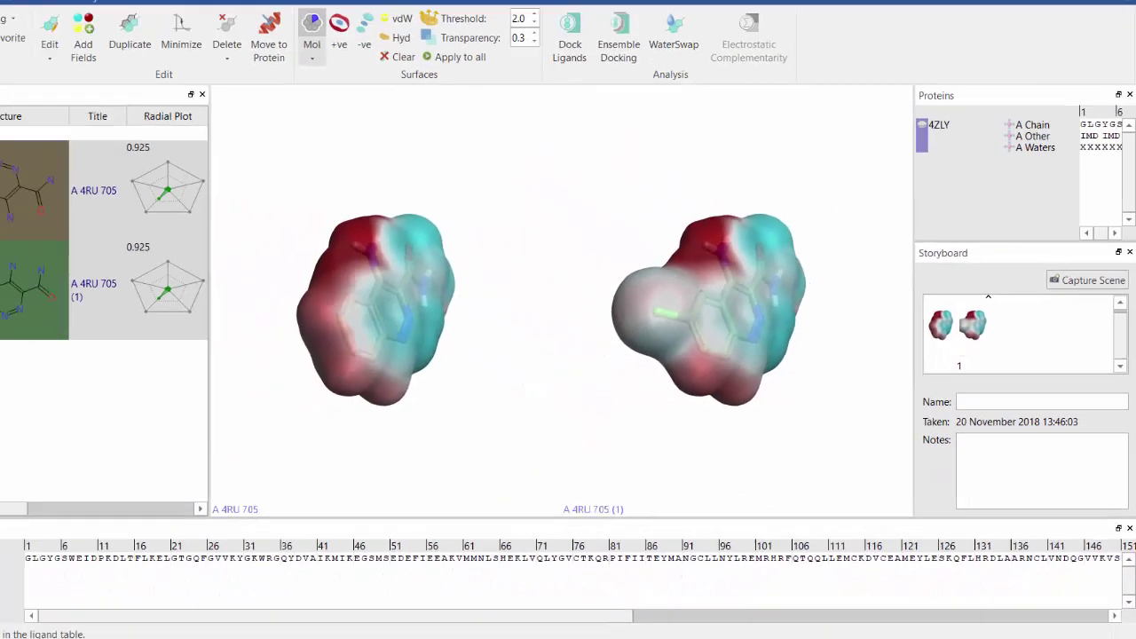
Load the five proteins 3PJ2, 3GEN, 5P9M, 5P9L and 4ZLZ from the File menu.
{"action": "left_click", "coordinate": [20, 44]}
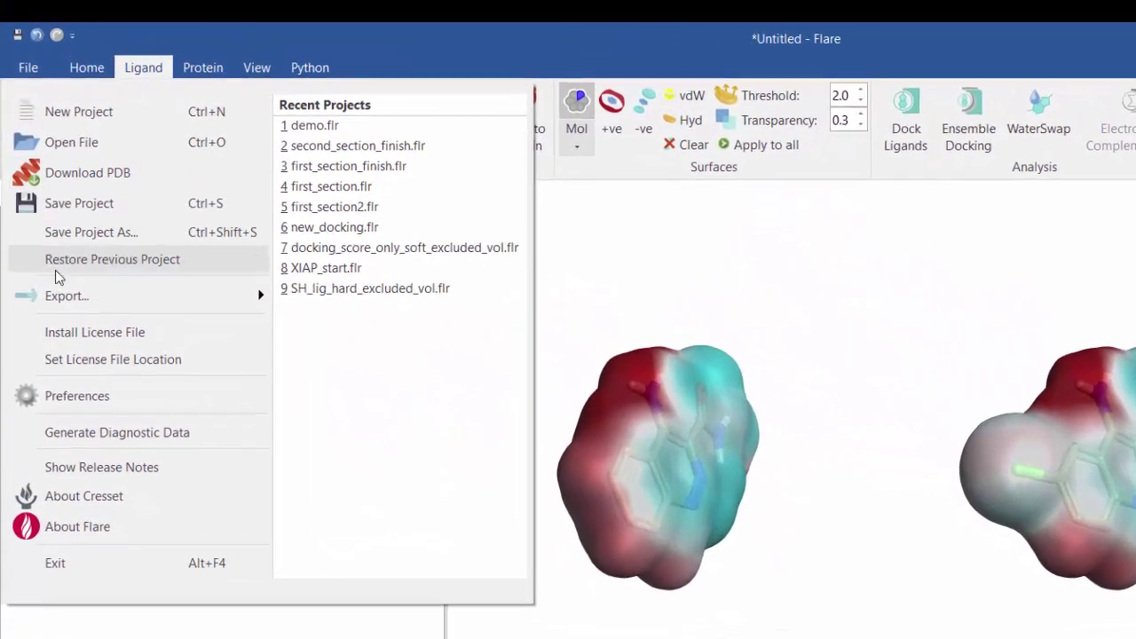
{"action": "mouse_move", "coordinate": [60, 209]}
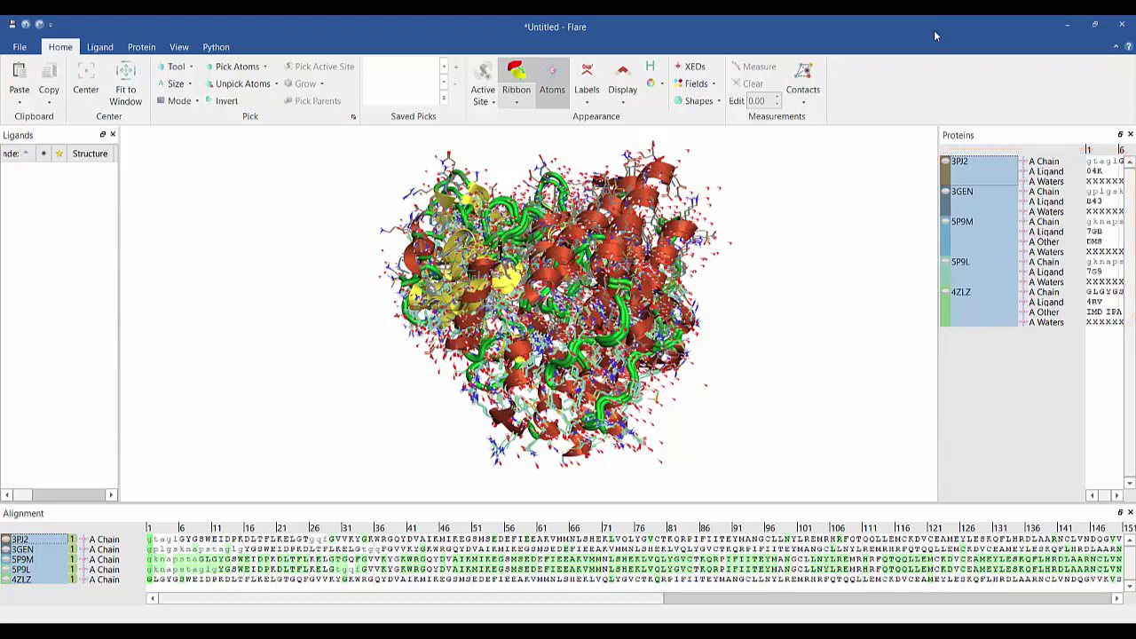
Run Sequence Alignment Align on the Protein tab for the five protein sequences.
{"action": "left_click", "coordinate": [139, 49]}
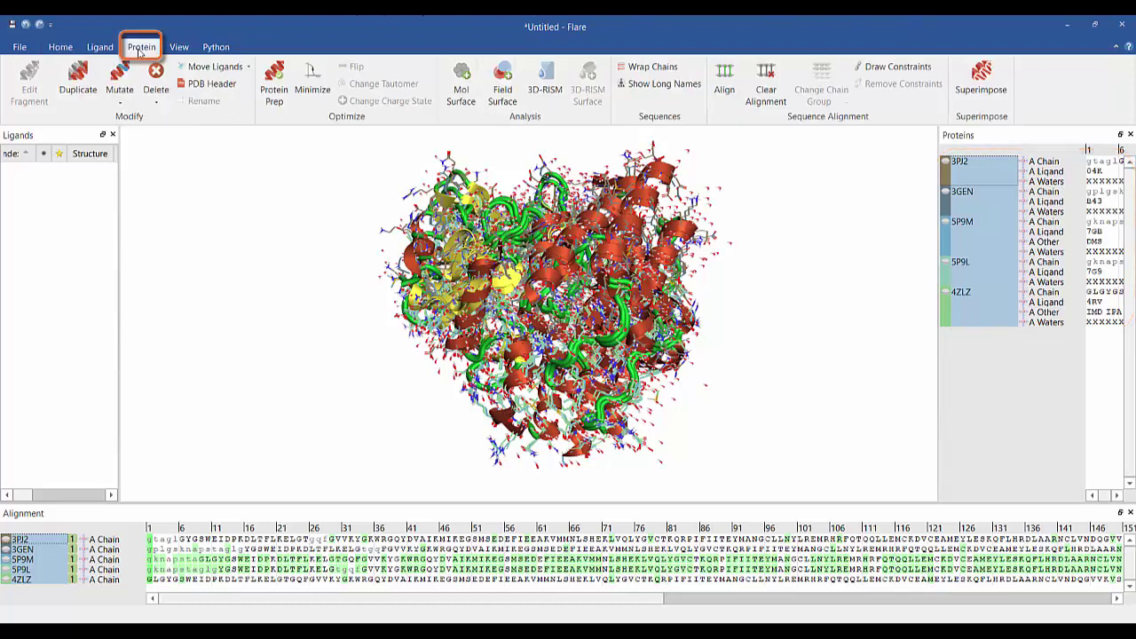
{"action": "left_click", "coordinate": [724, 78]}
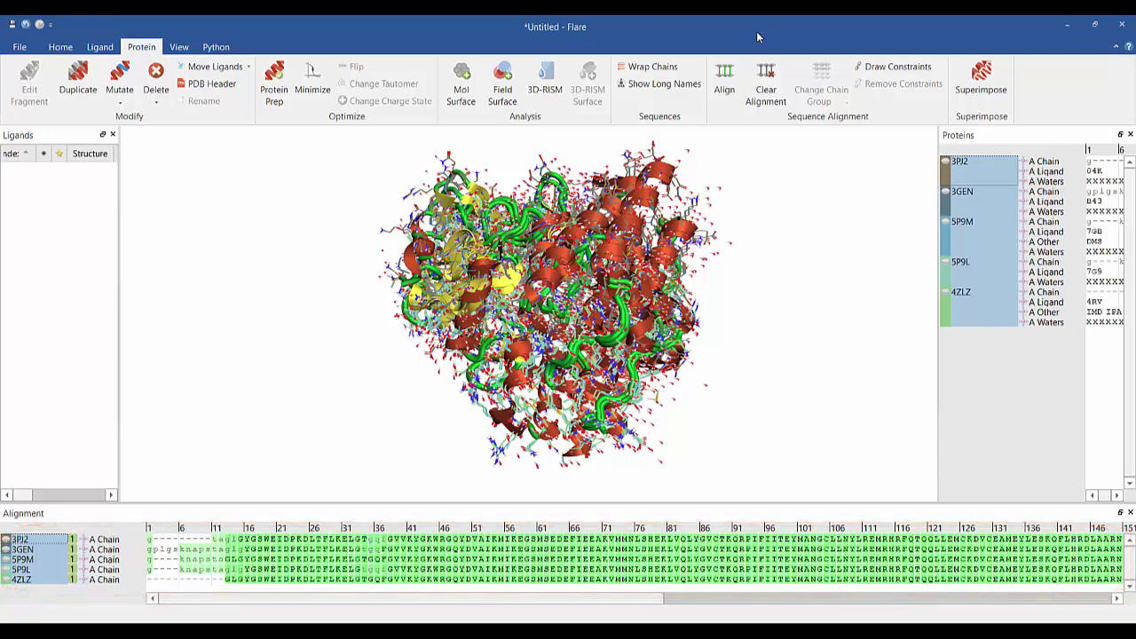
Superimpose all five proteins onto reference 3PJ2 using All proteins and All residues.
{"action": "left_click", "coordinate": [982, 78]}
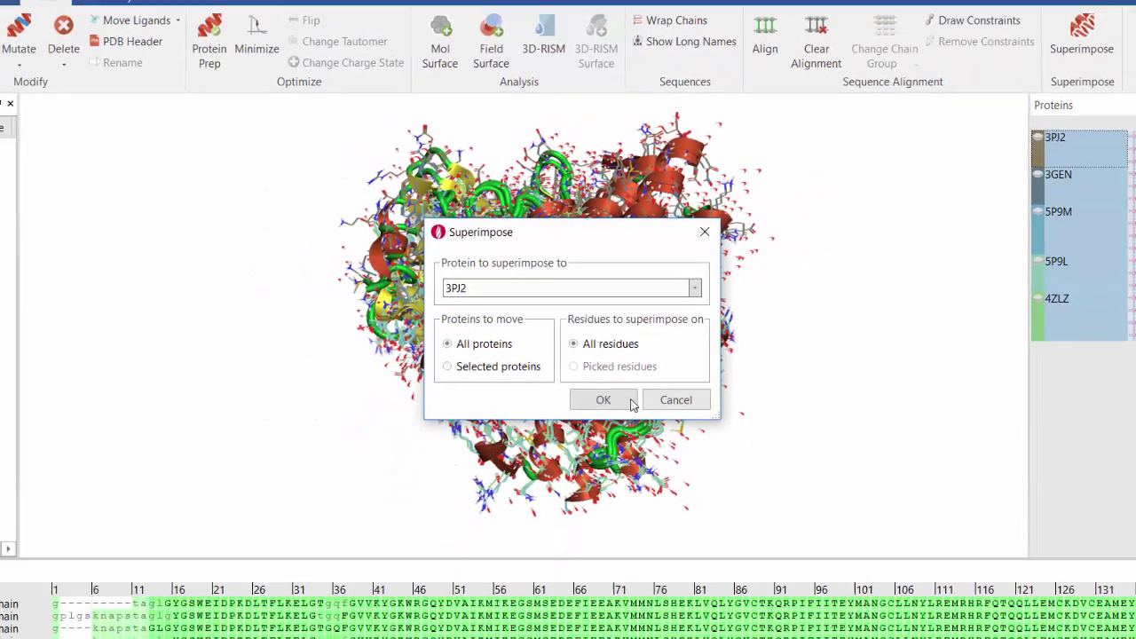
{"action": "left_click", "coordinate": [653, 461]}
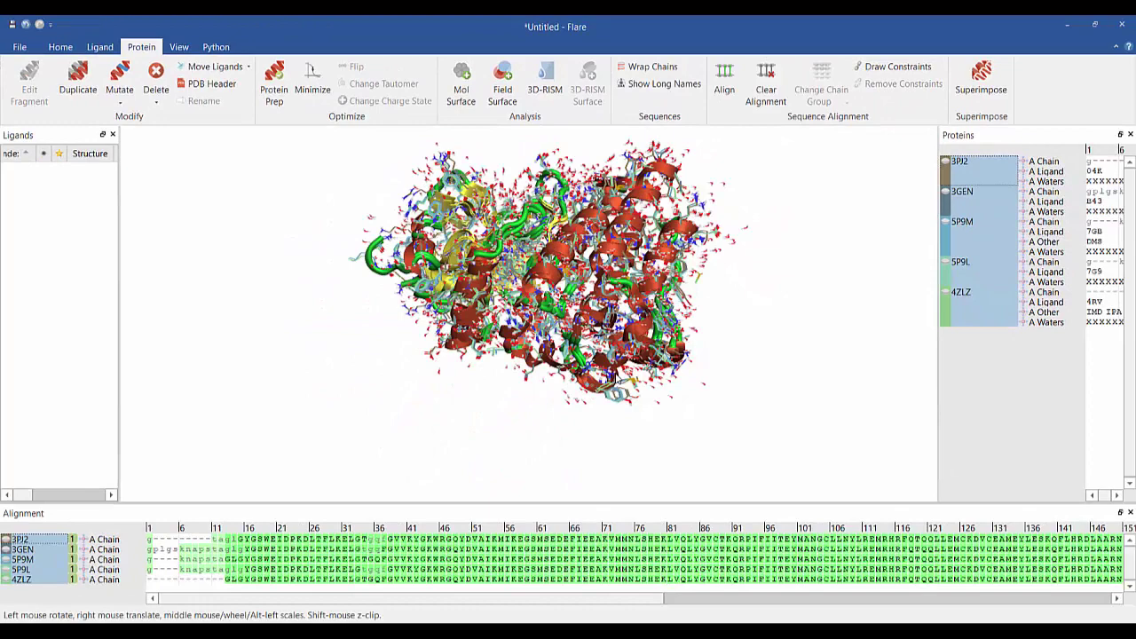